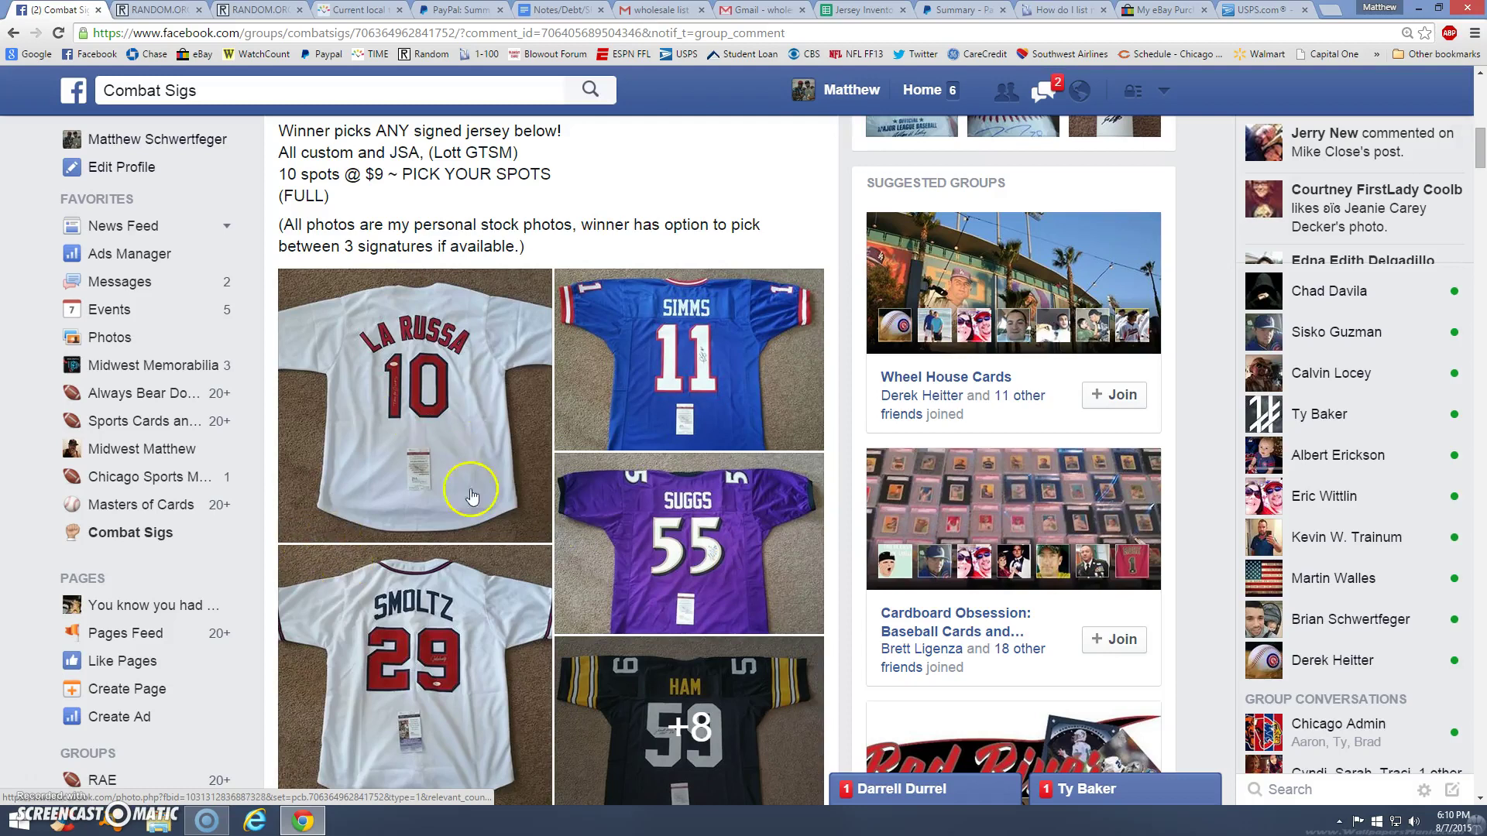
scroll(565, 405, down, 2)
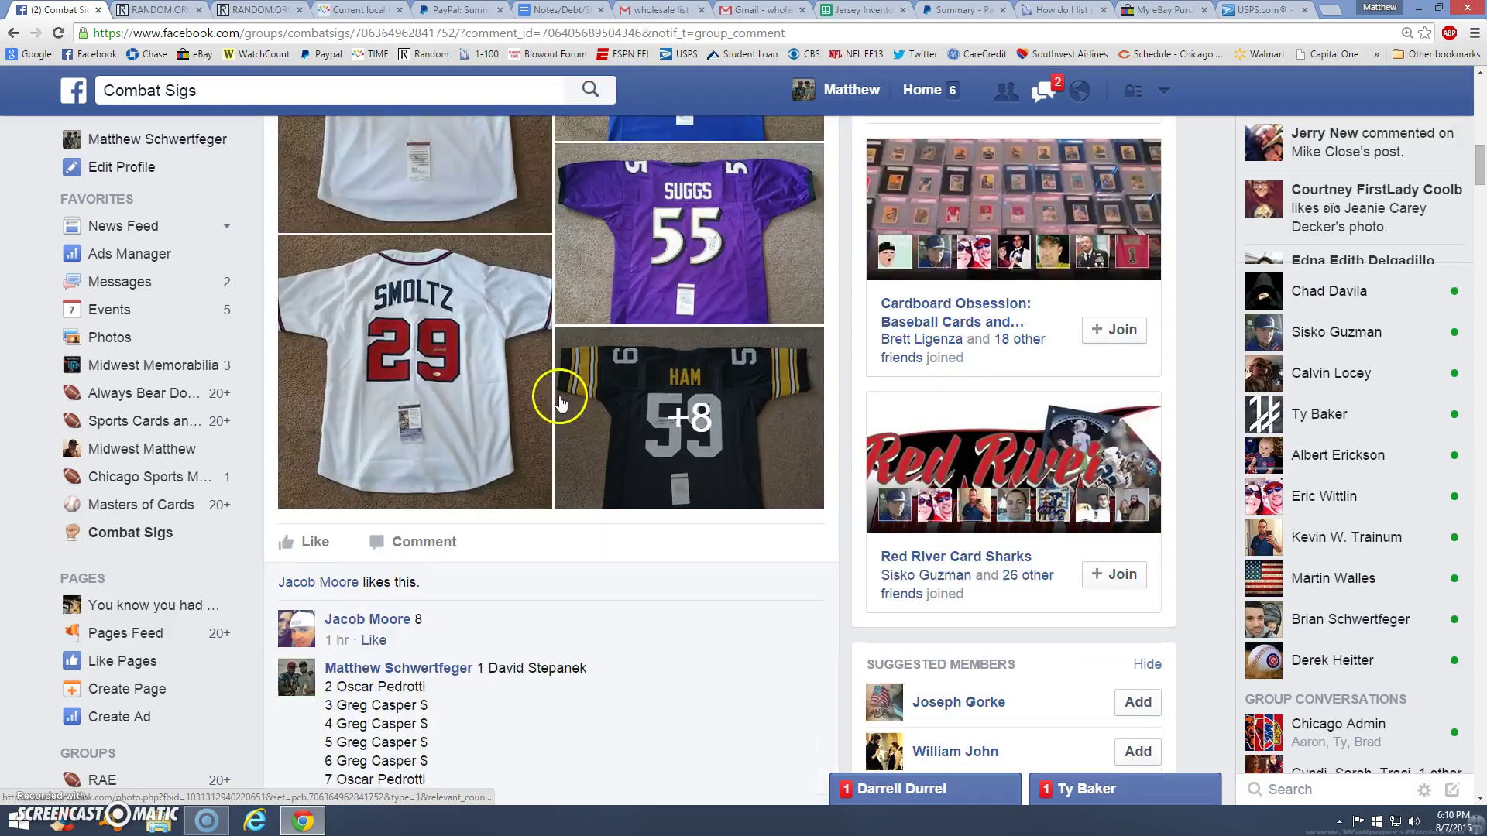
scroll(559, 401, down, 3)
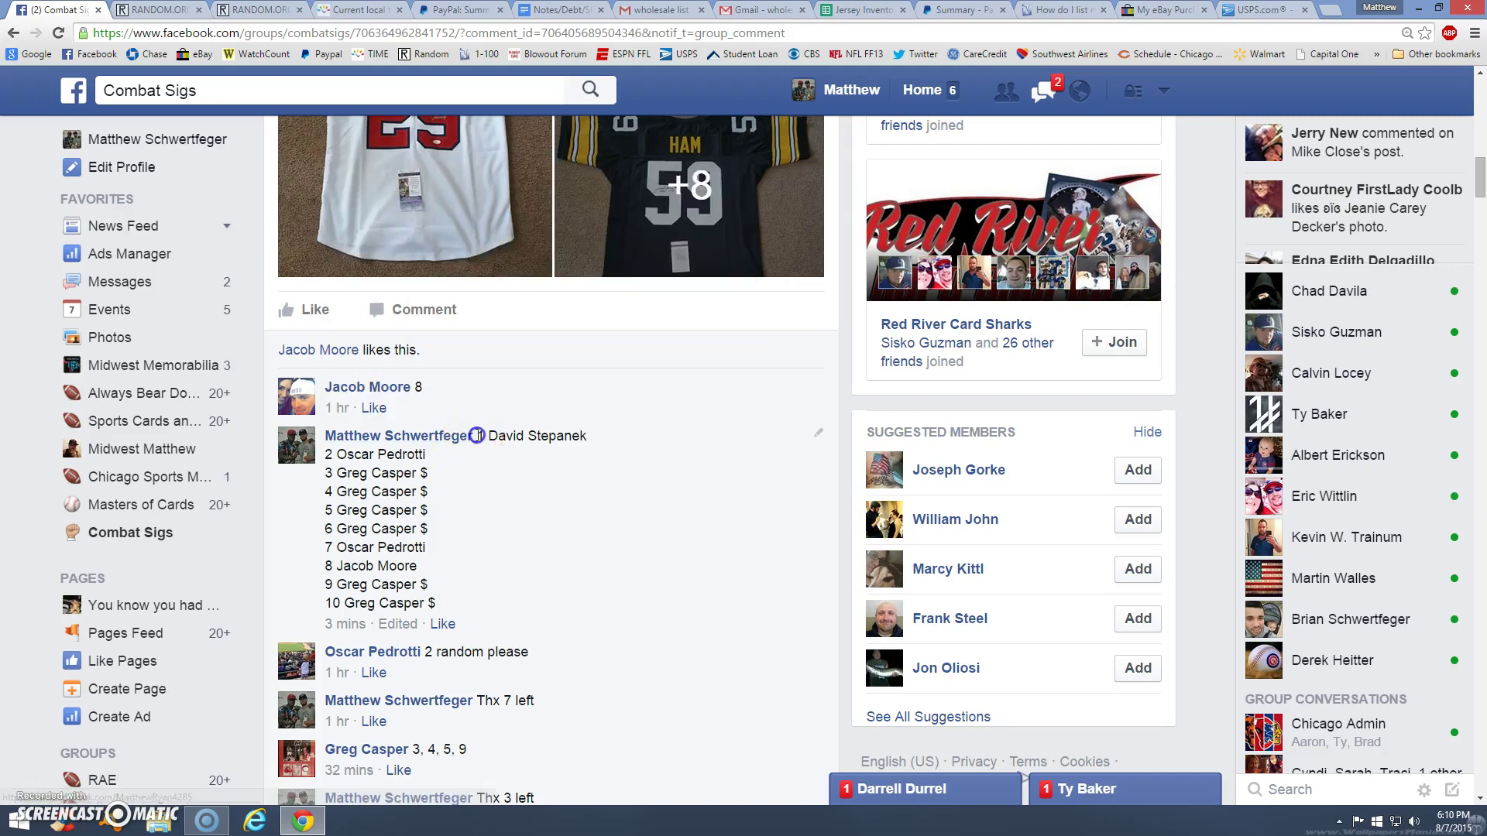
- Copy the numbered ten-spot list from the group post and comment 'LIVE' on the thread
mouse_move(476, 436)
mouse_down()
mouse_move(503, 527)
mouse_move(492, 597)
mouse_up()
key(ctrl+c)
right_click(534, 529)
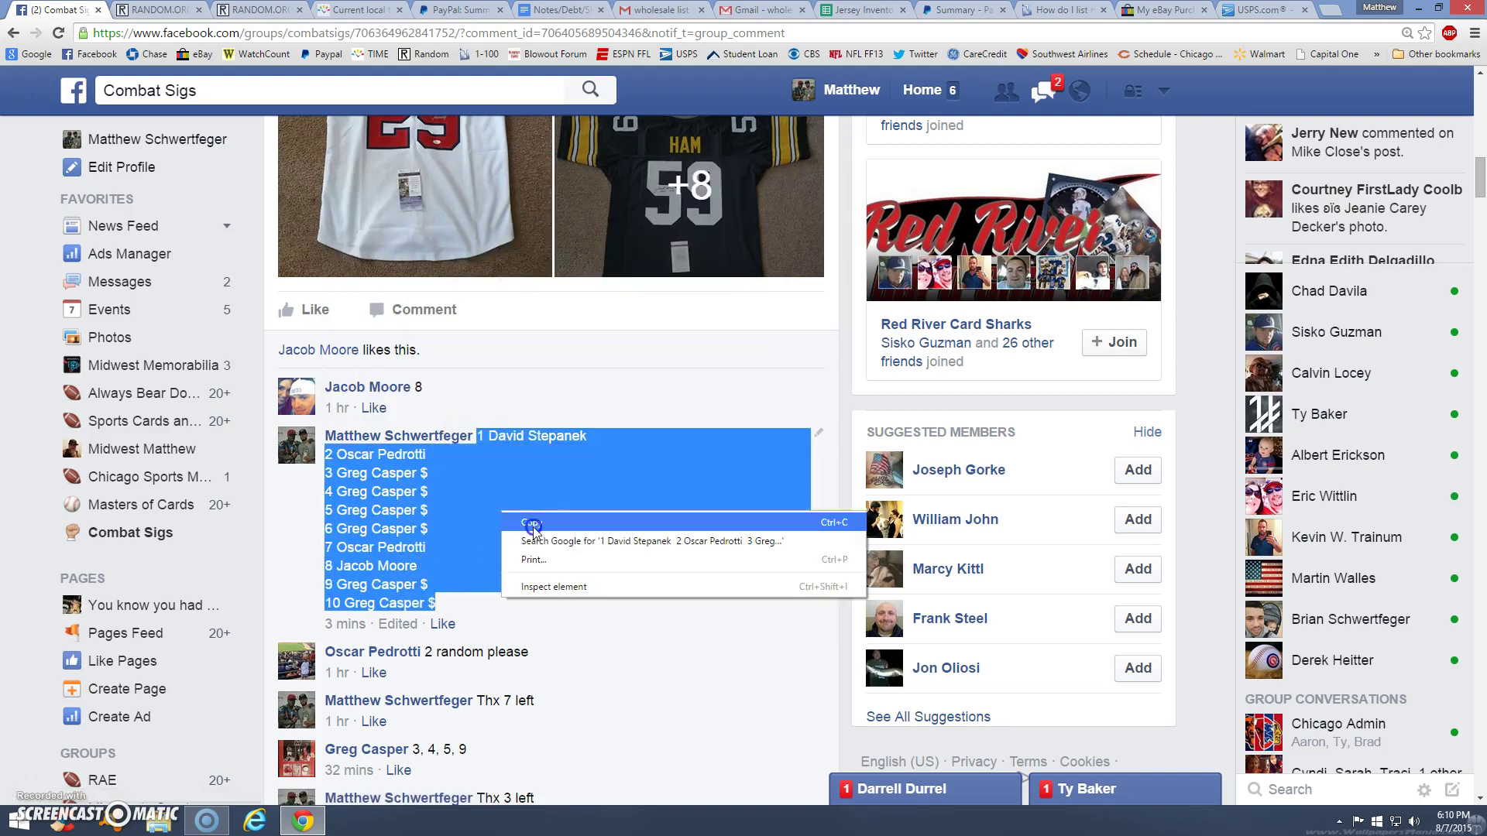
click(564, 537)
scroll(570, 546, down, 8)
scroll(535, 536, up, 3)
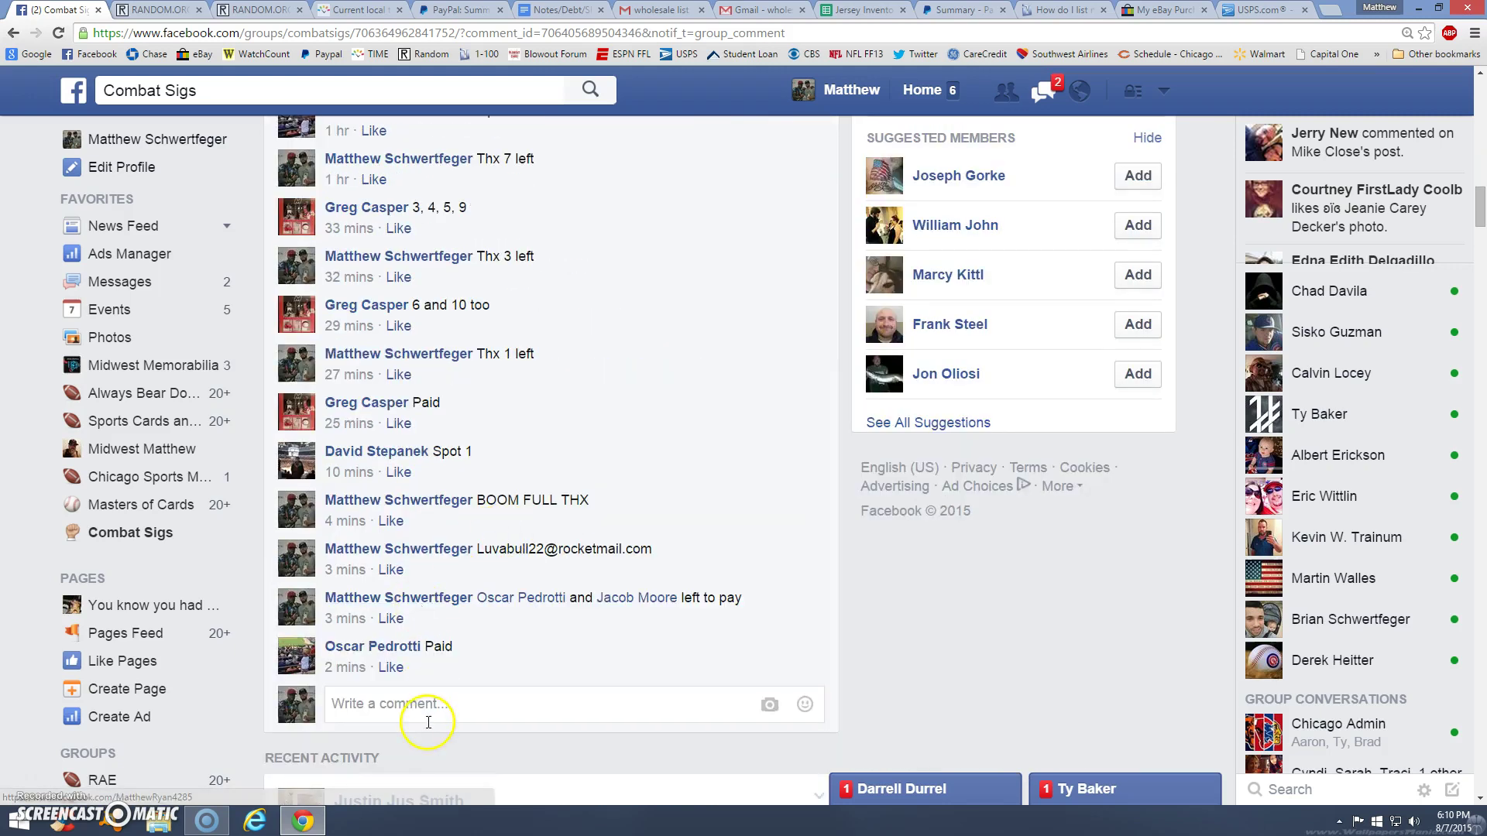
click(419, 703)
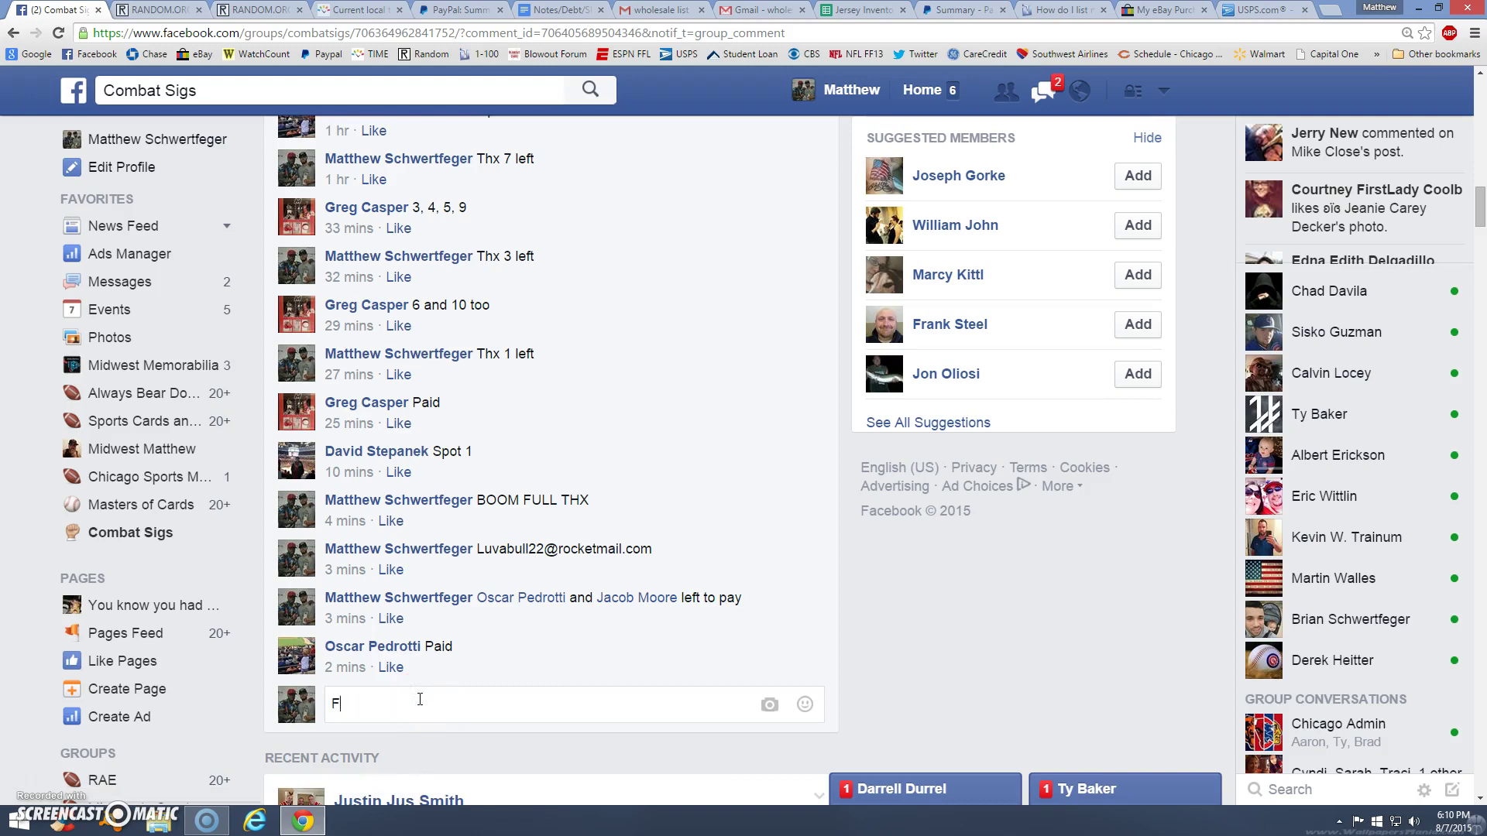
key(Return)
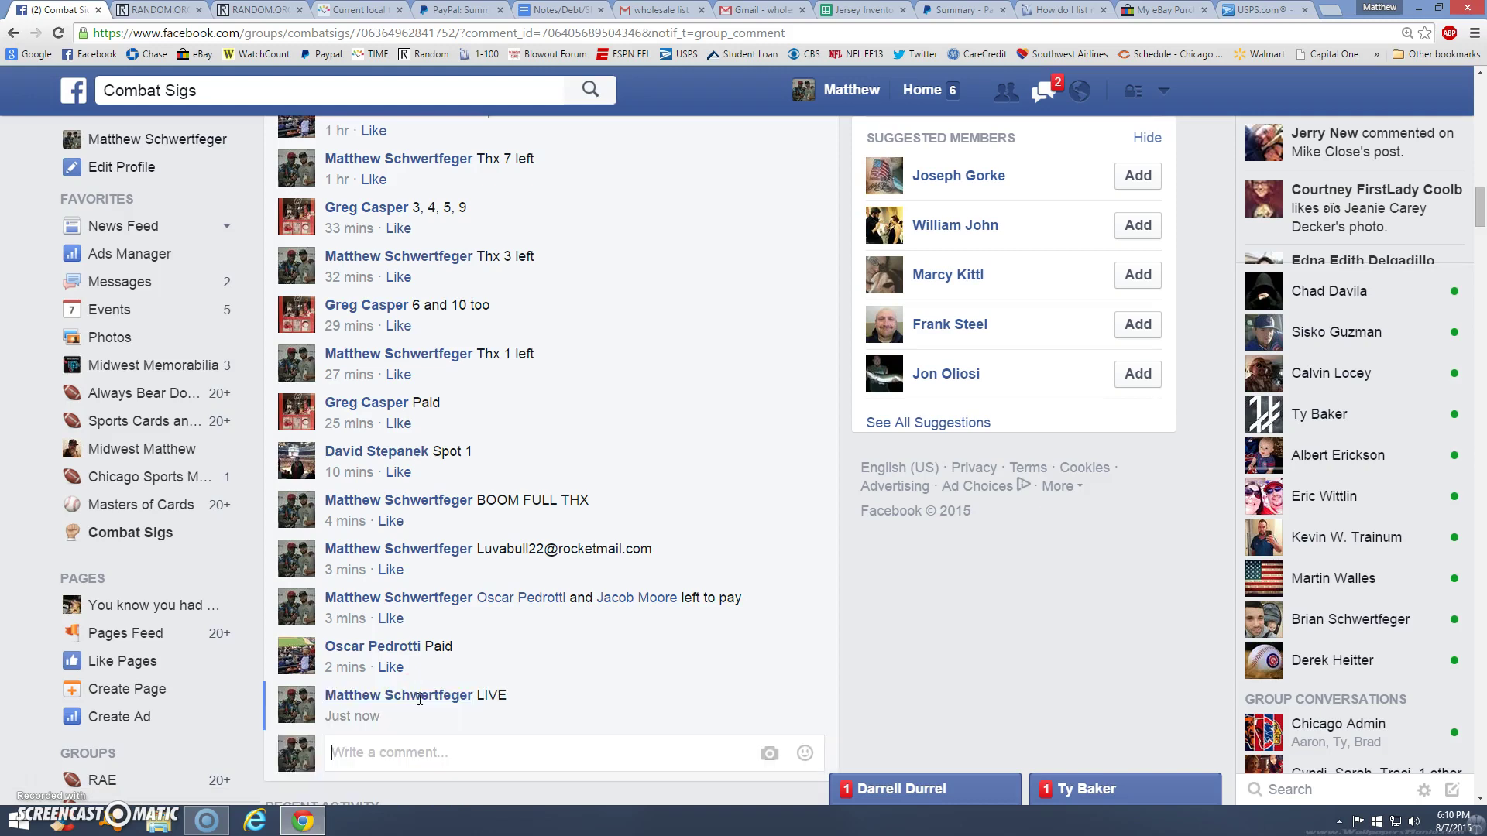
- Paste the ten-spot list into the List Randomizer field, then roll two dice for 3 and 6
click(354, 10)
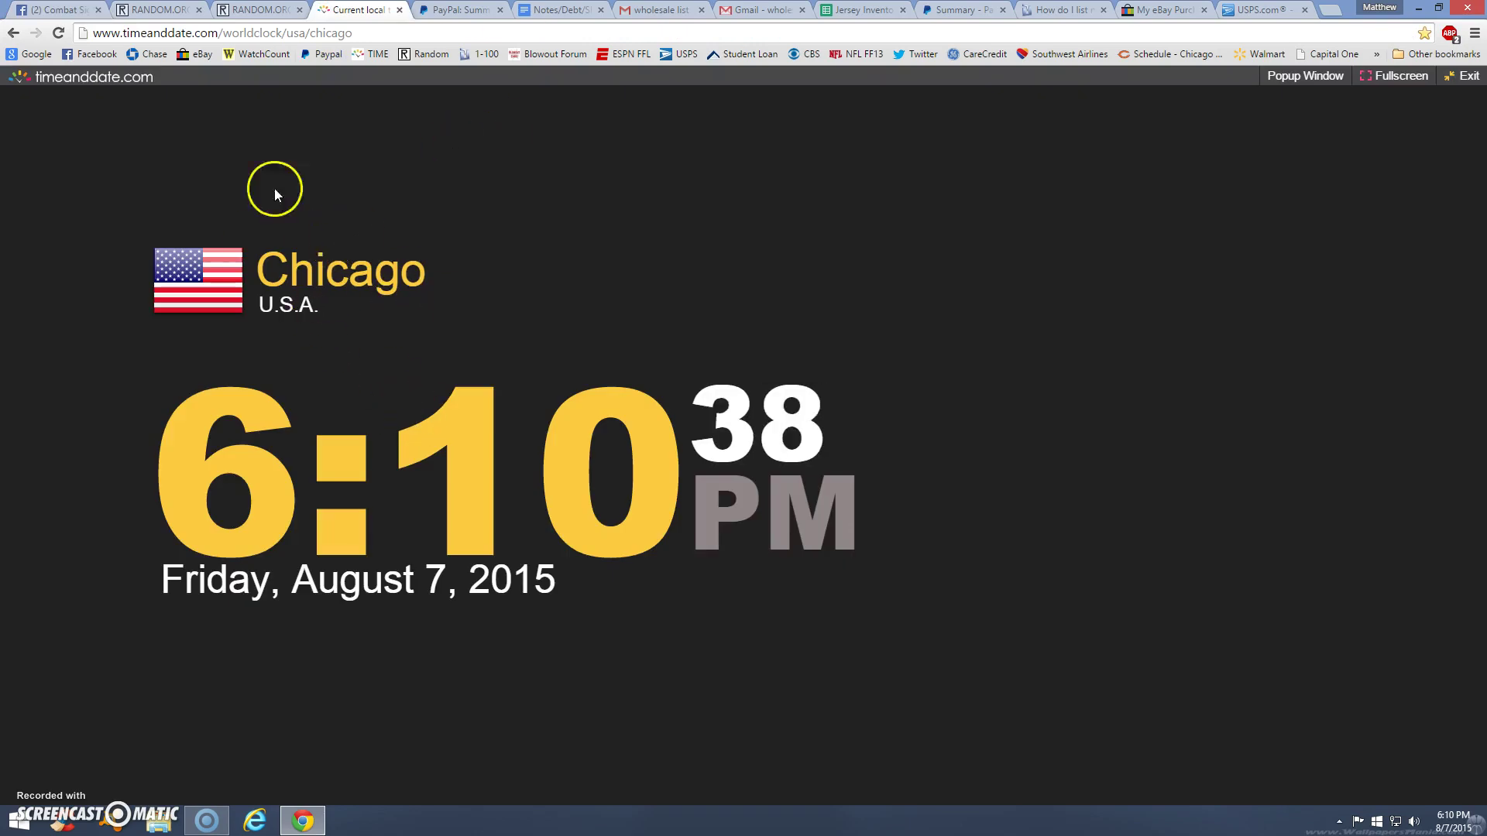
click(259, 10)
click(357, 539)
right_click(356, 539)
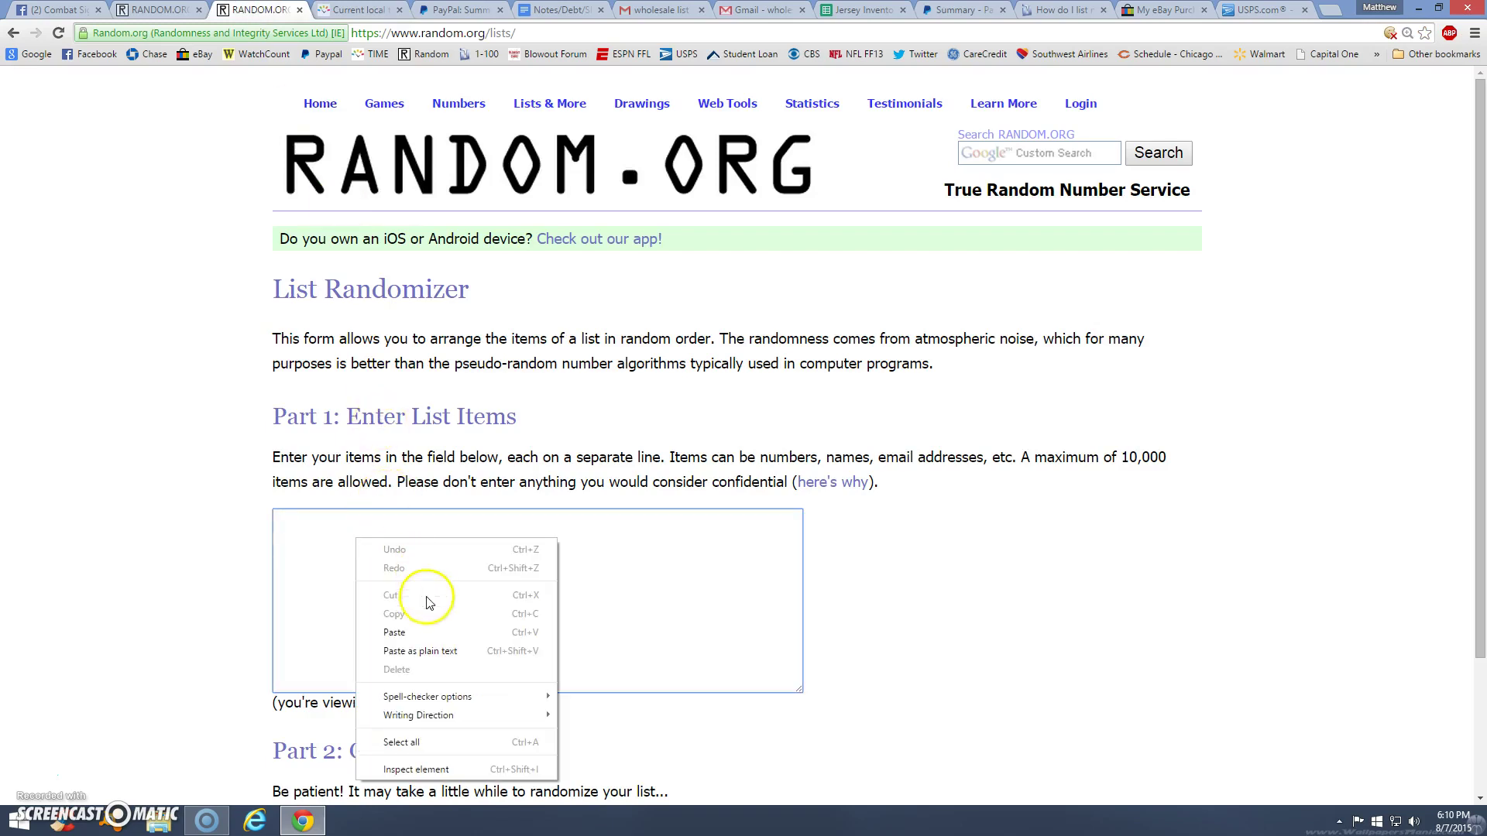
click(429, 632)
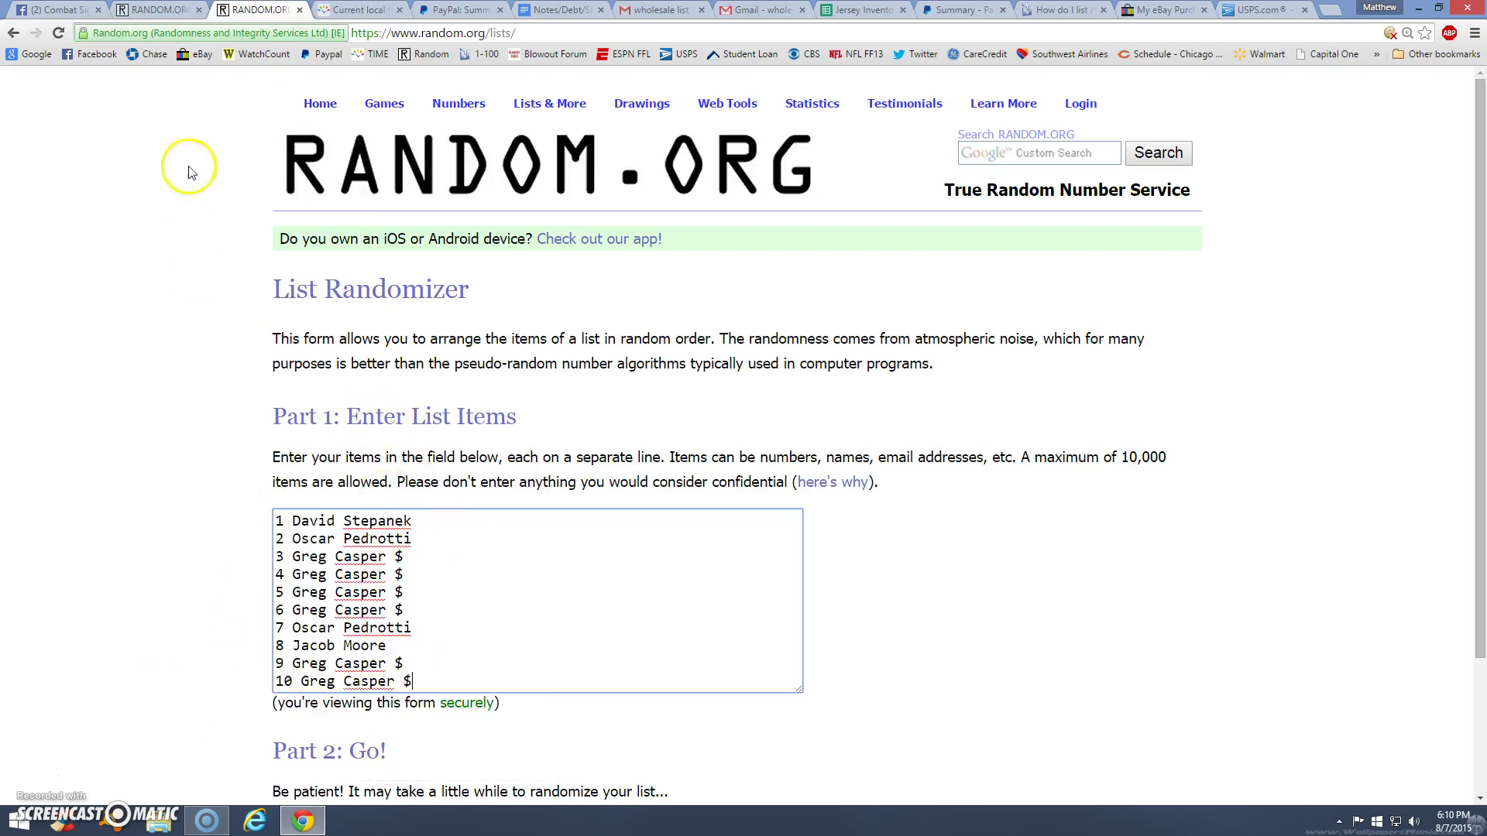
click(150, 10)
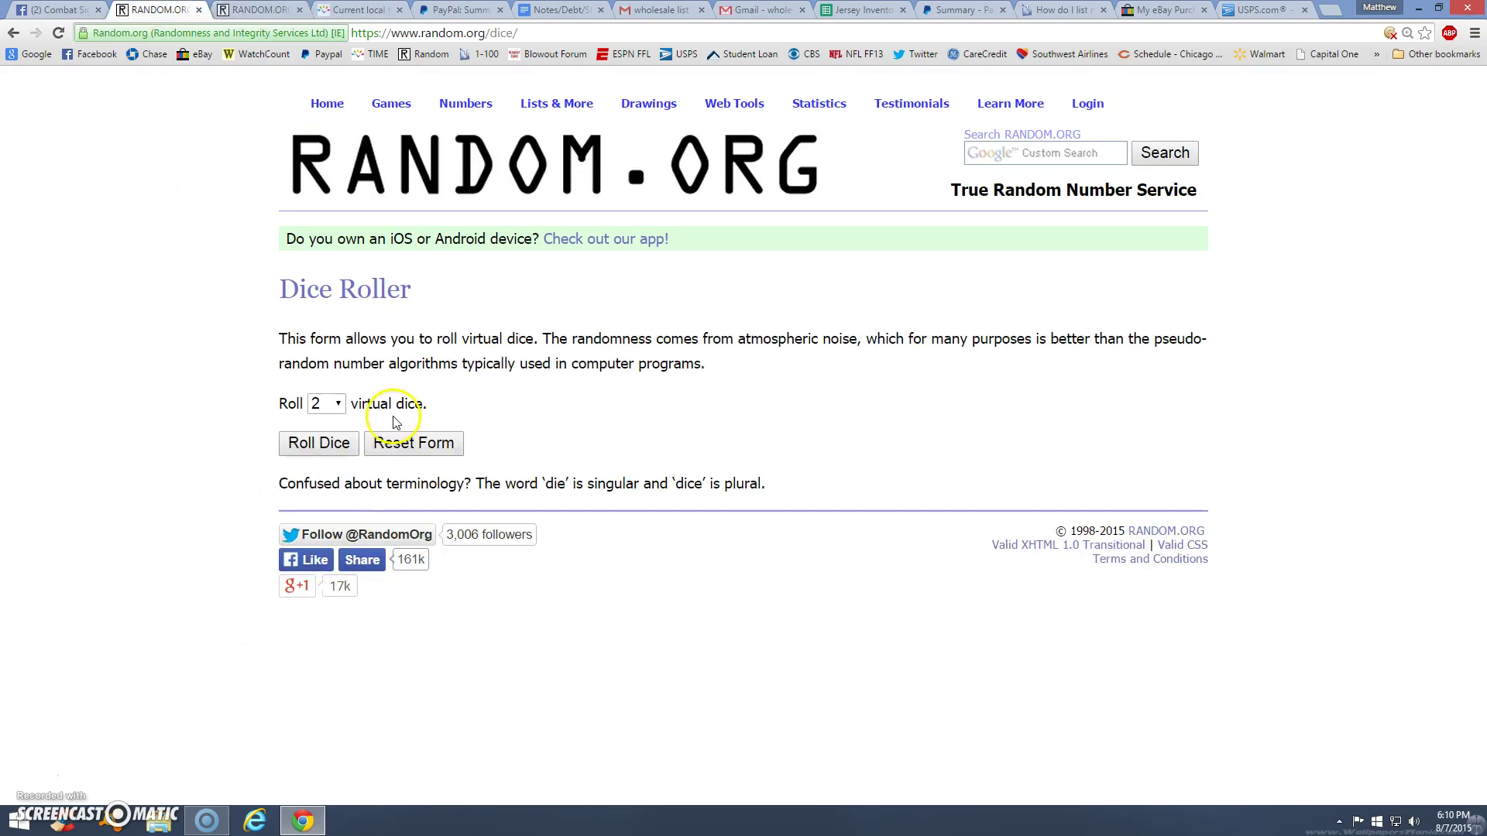
click(316, 450)
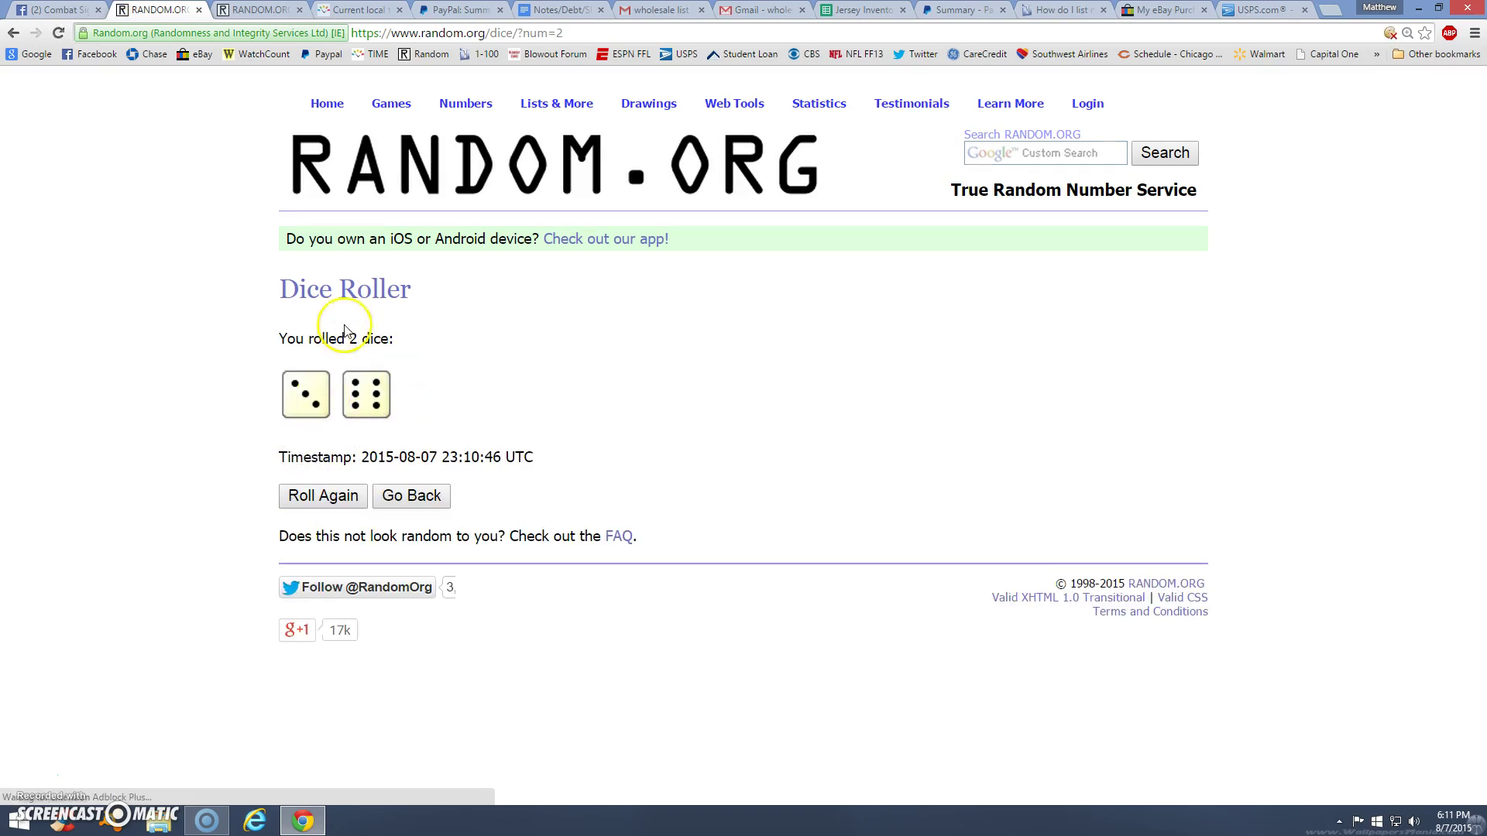
- Randomize the pasted spot list and reshuffle it to eight times, then return to the dice result
click(253, 10)
click(159, 638)
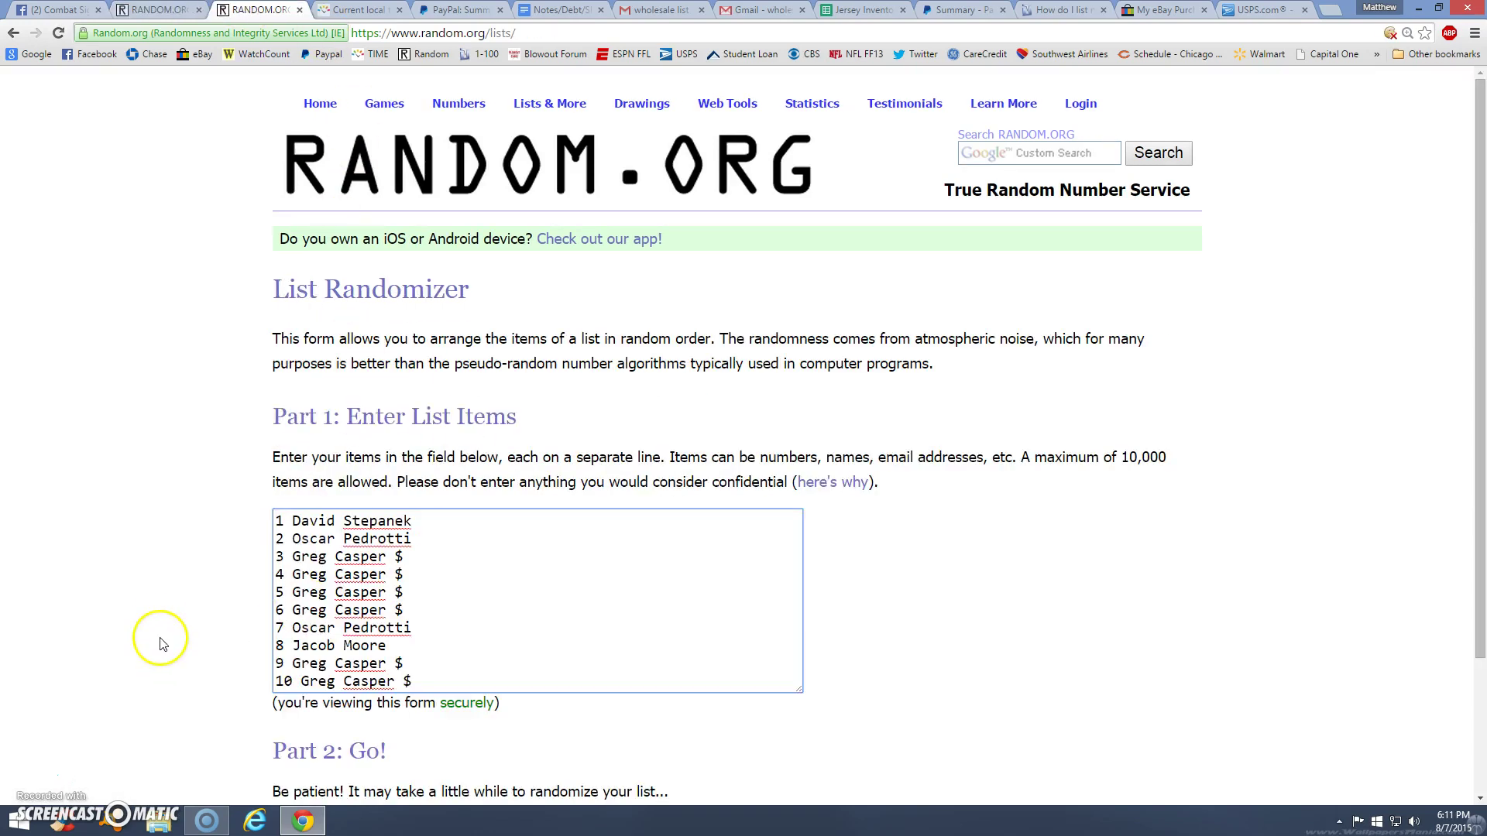
scroll(291, 650, down, 2)
click(304, 676)
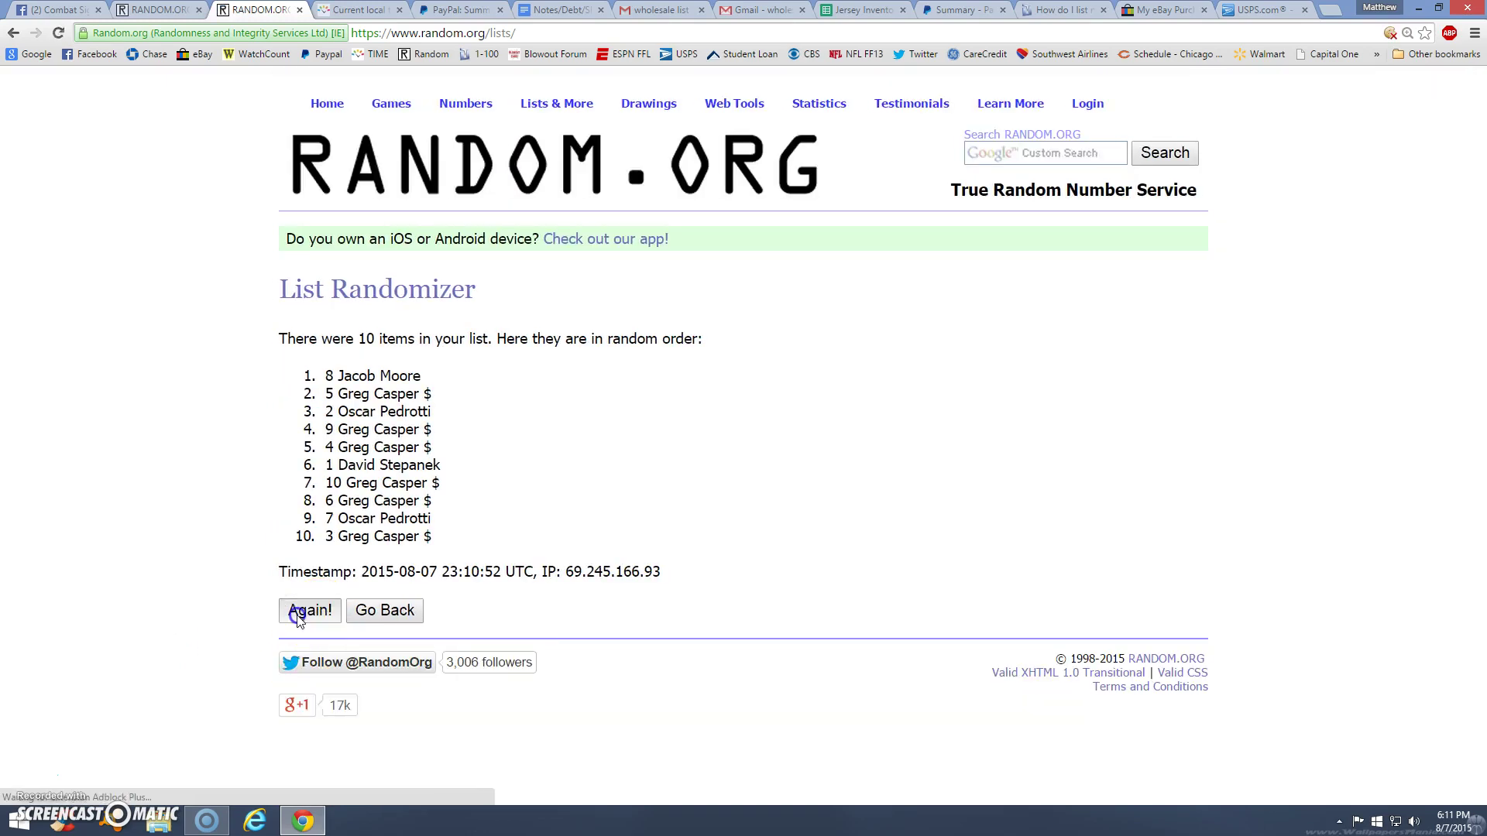
click(297, 653)
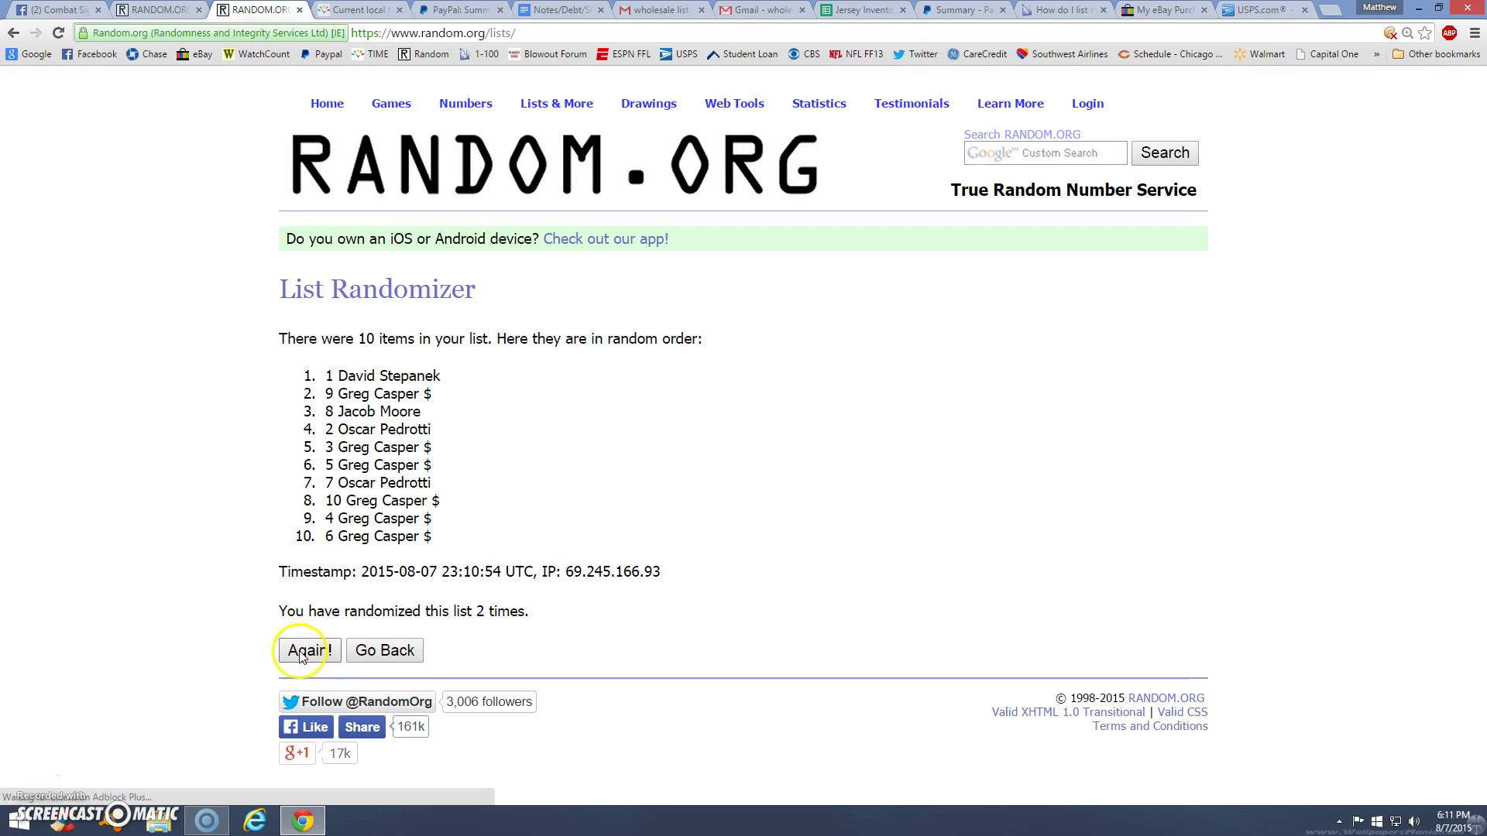
click(301, 657)
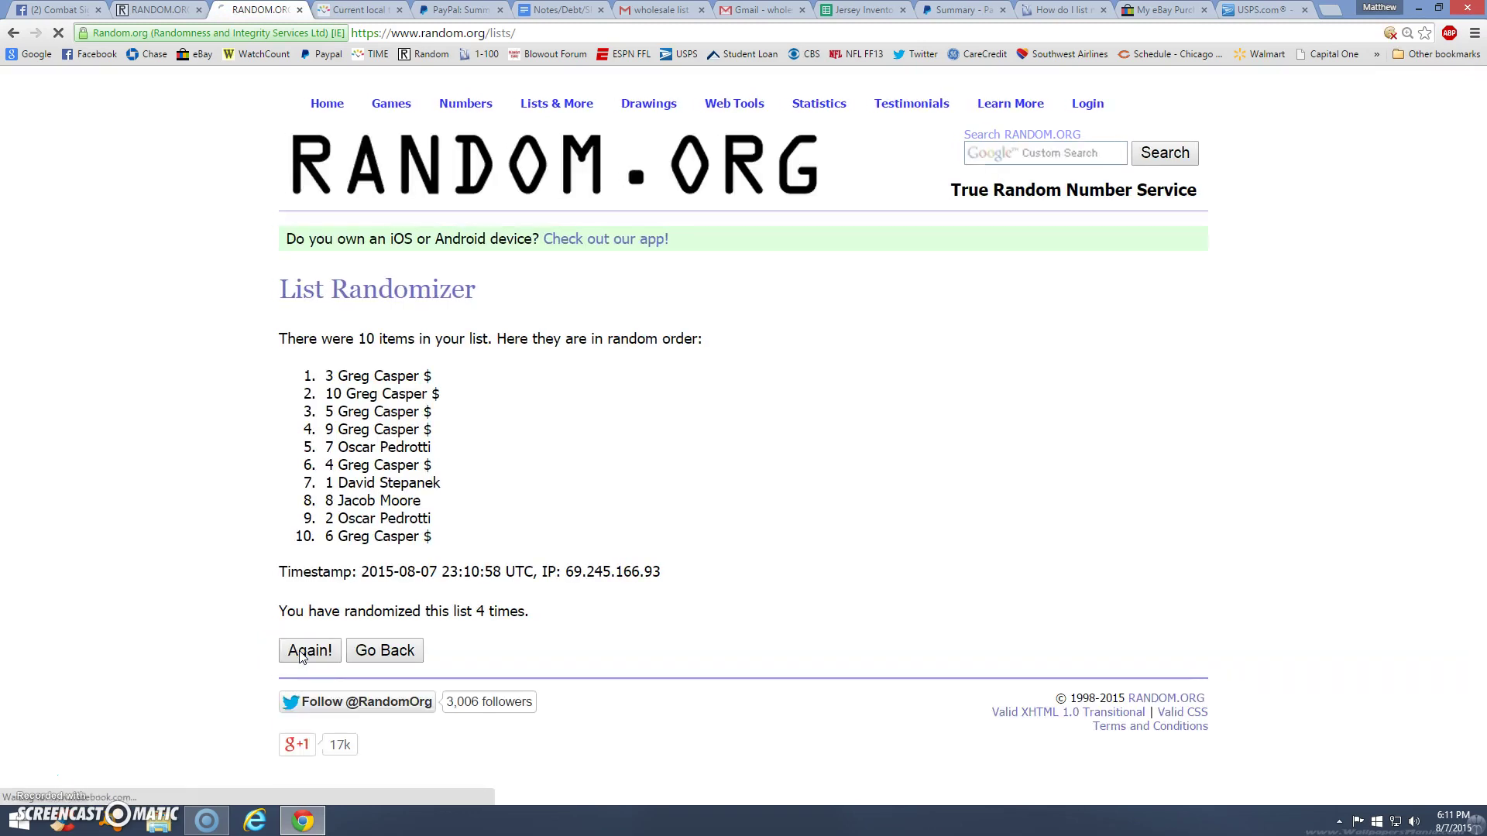
click(300, 656)
click(301, 657)
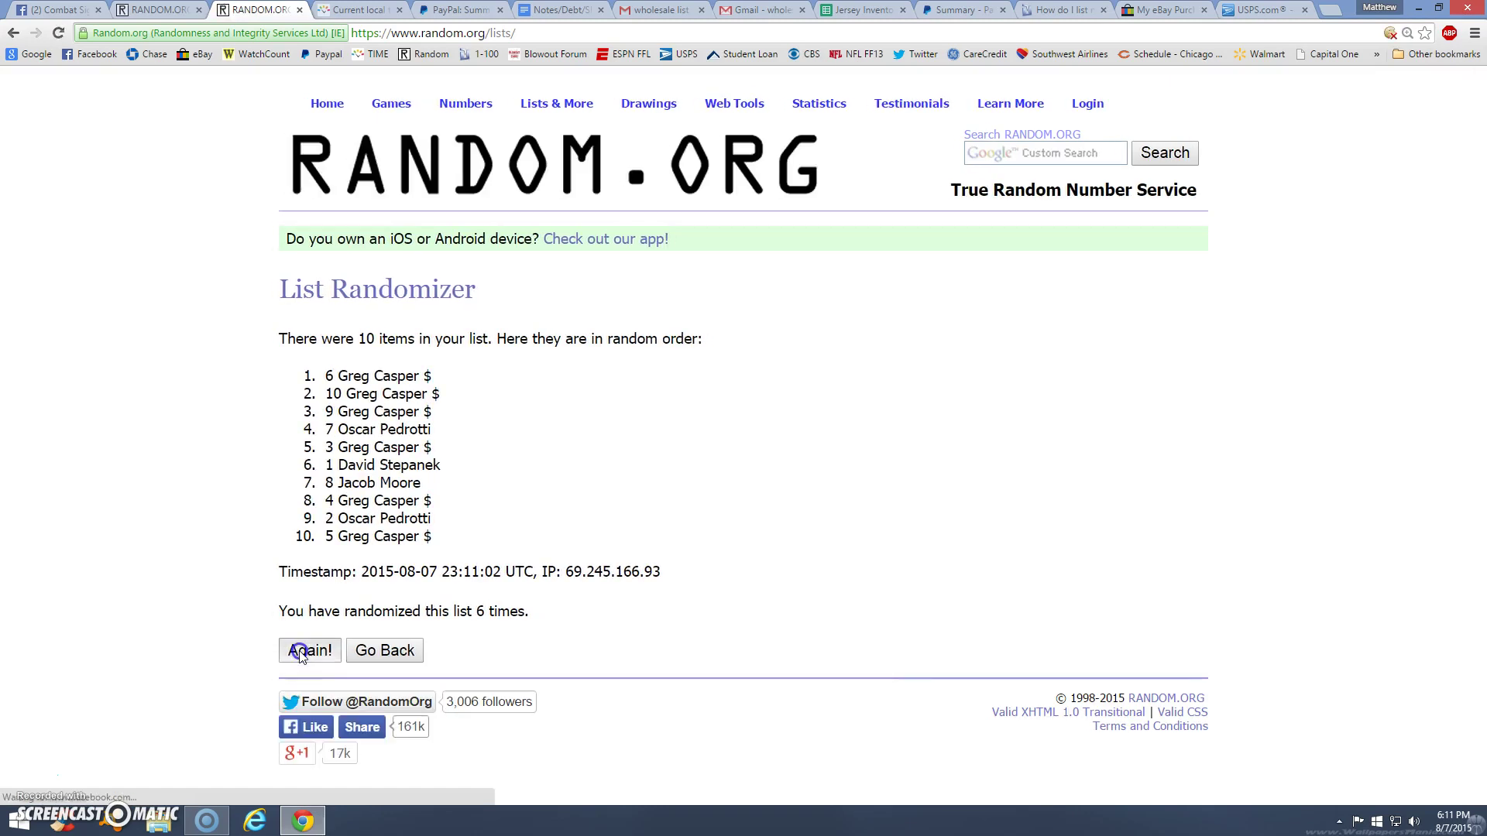
click(300, 657)
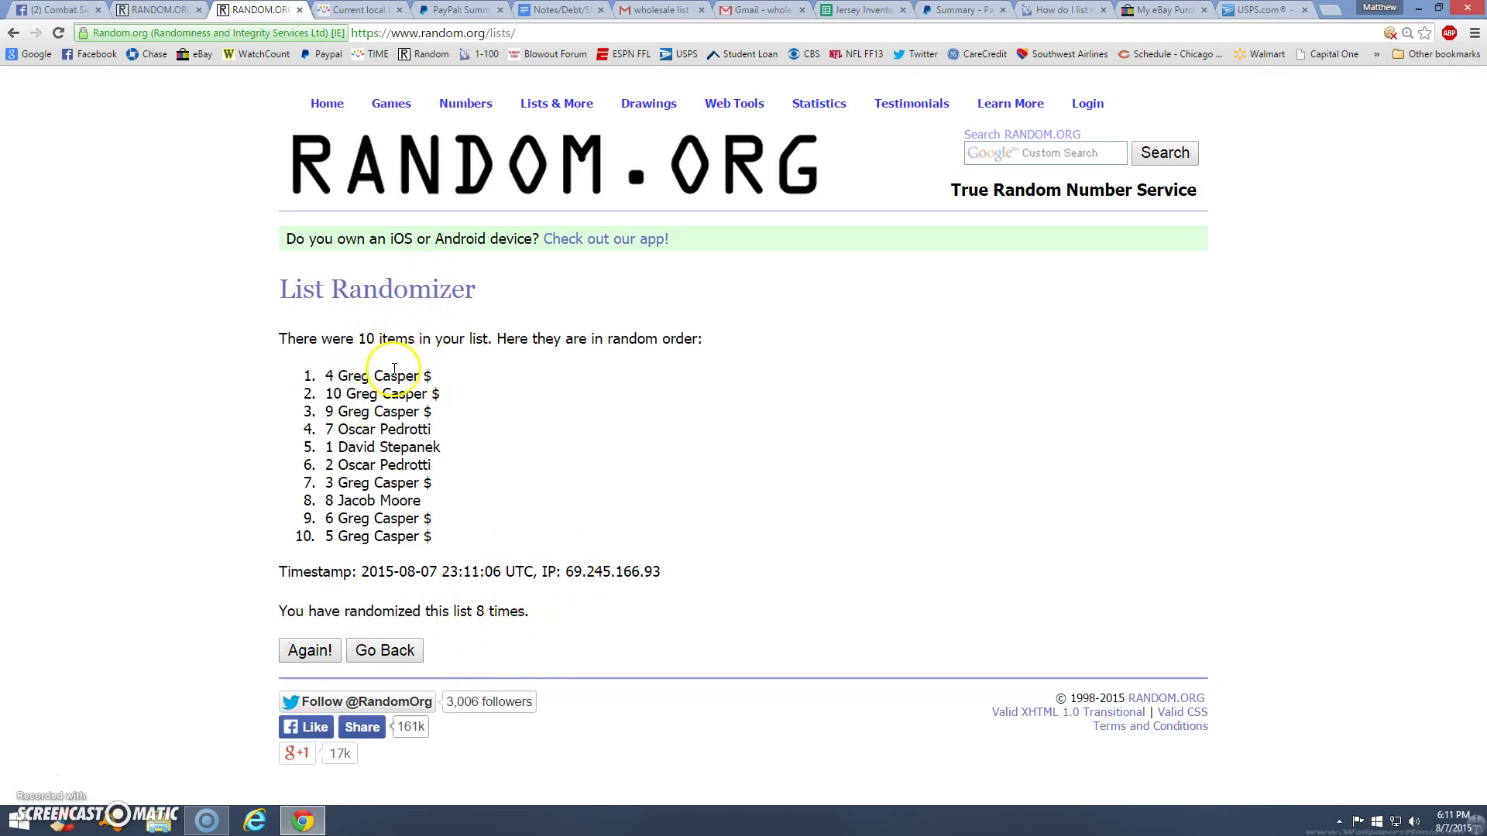
key(ctrl+shift+Tab)
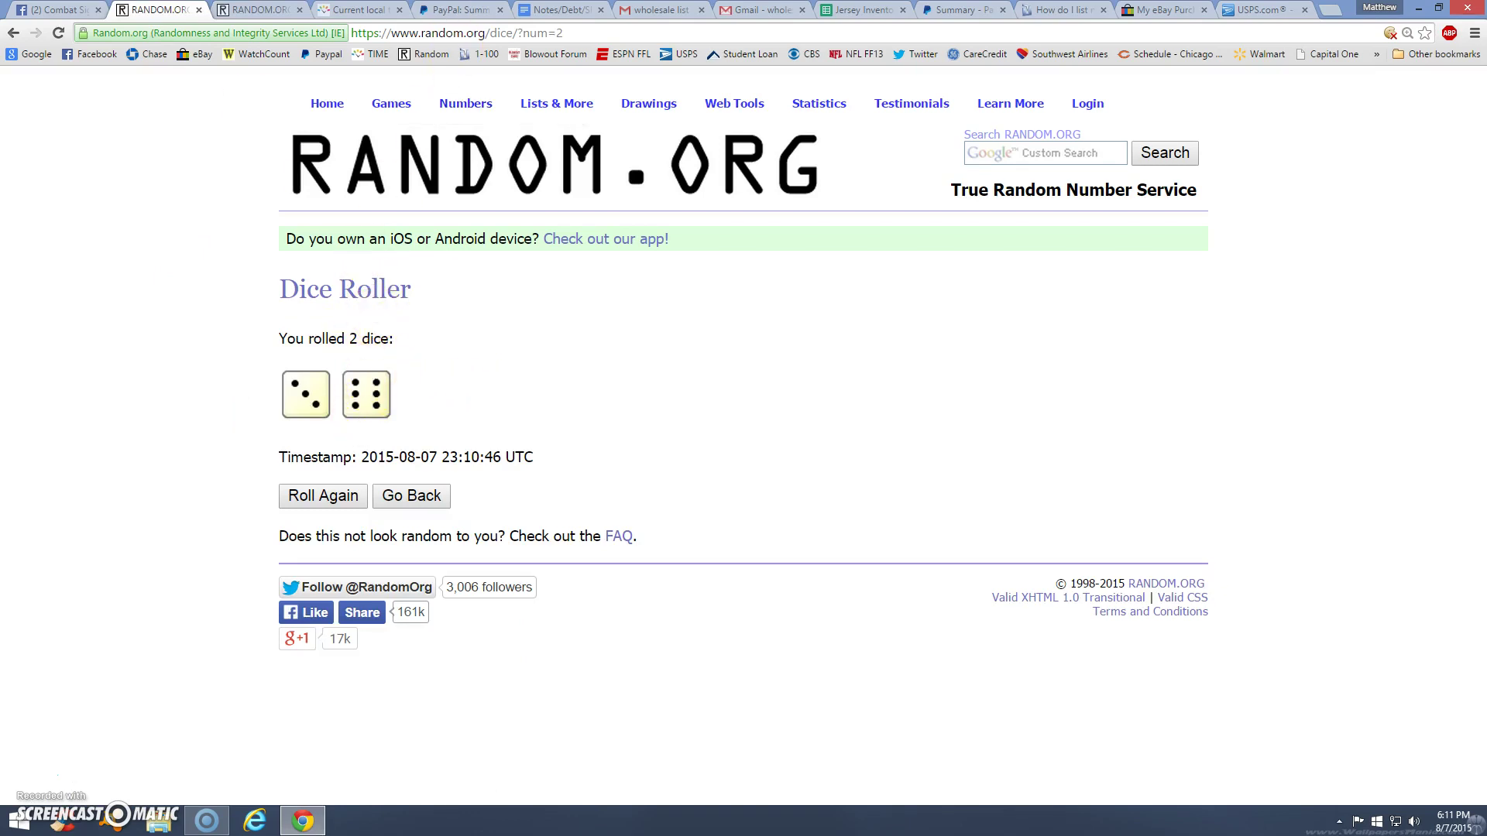
- Shuffle the spot list a ninth time, putting spot 10 on top
click(346, 10)
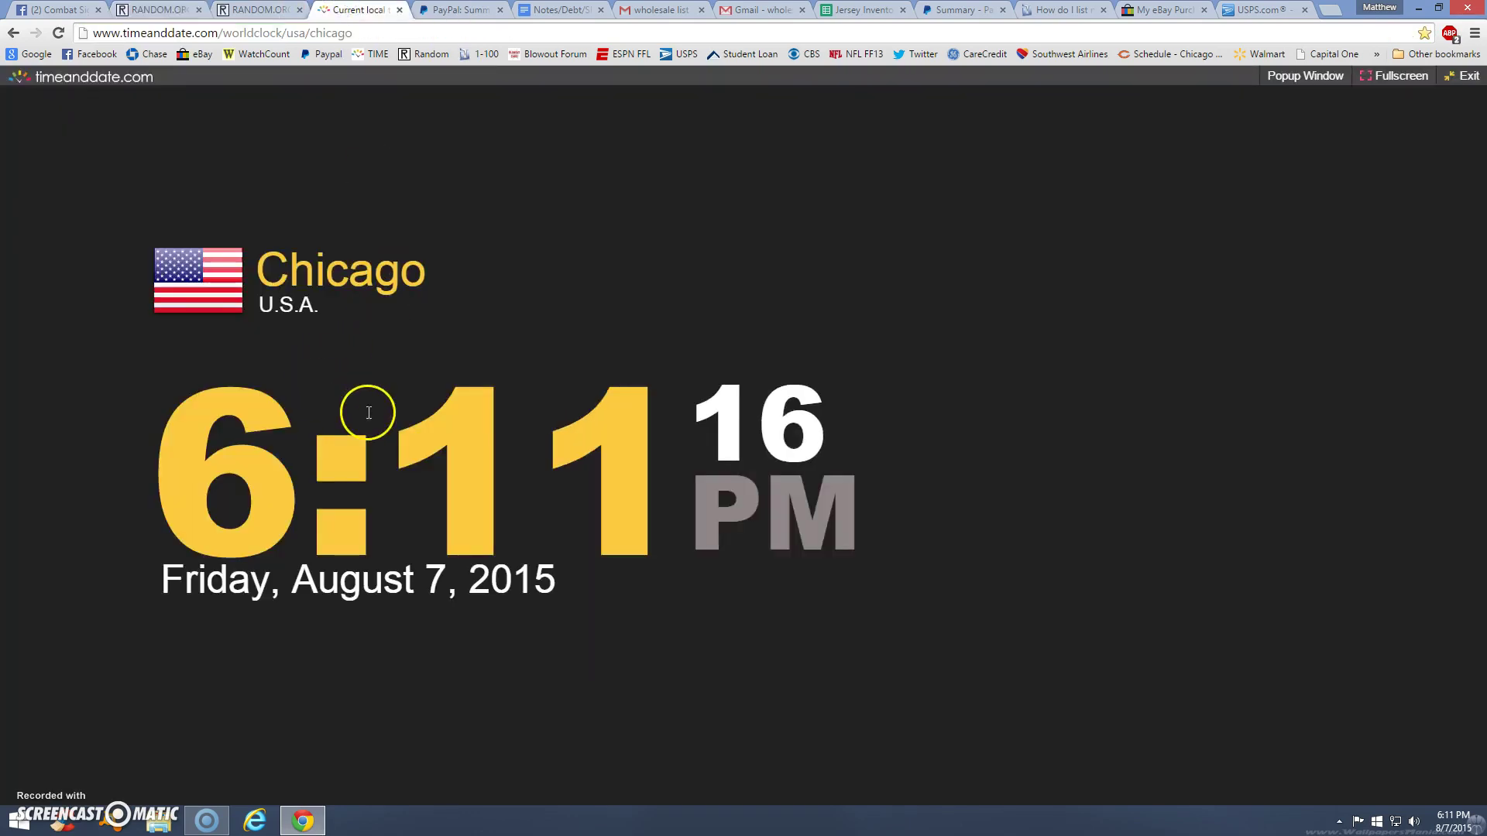
click(256, 10)
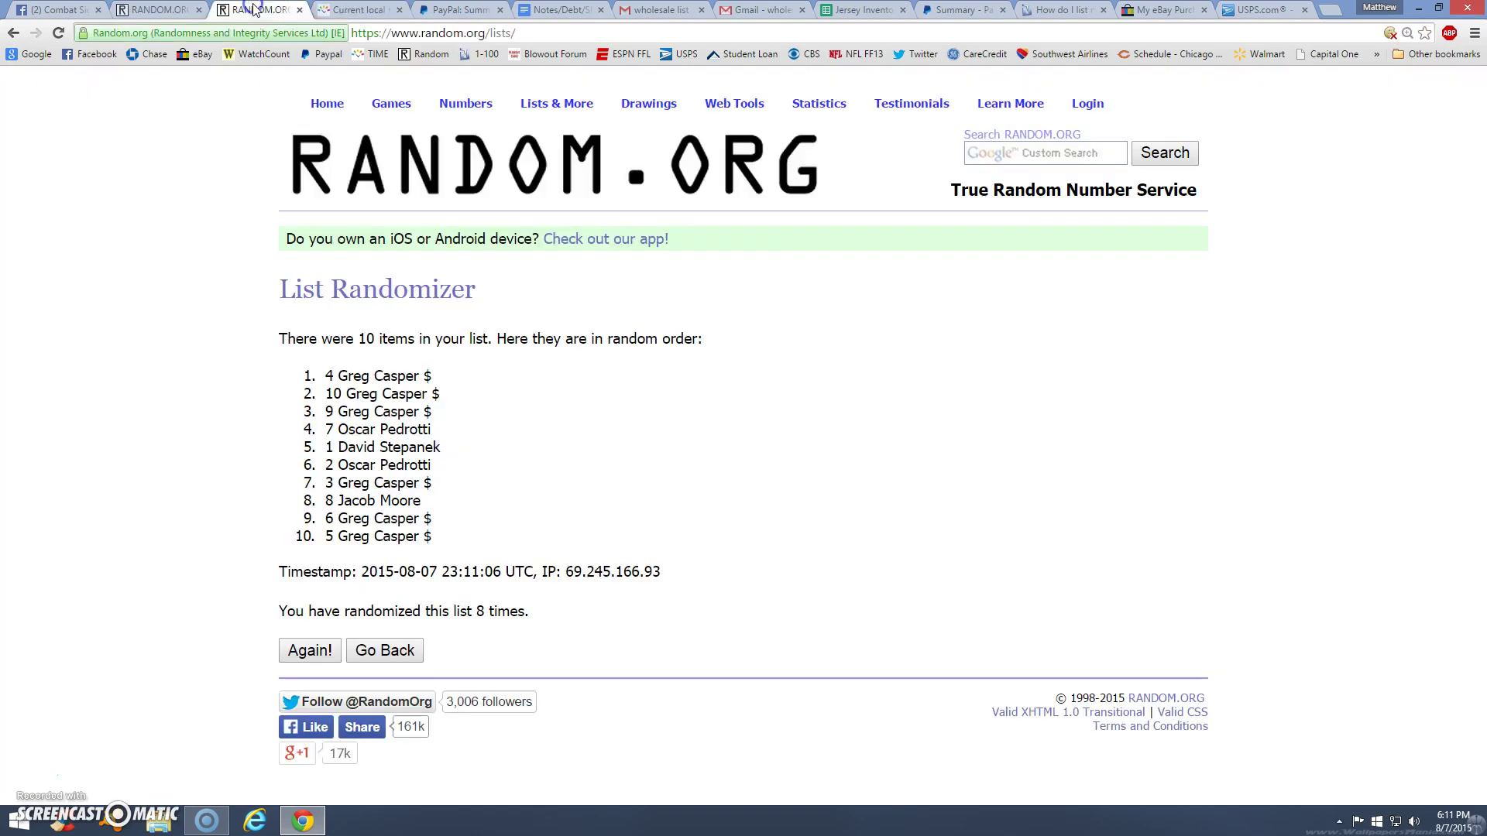
click(308, 652)
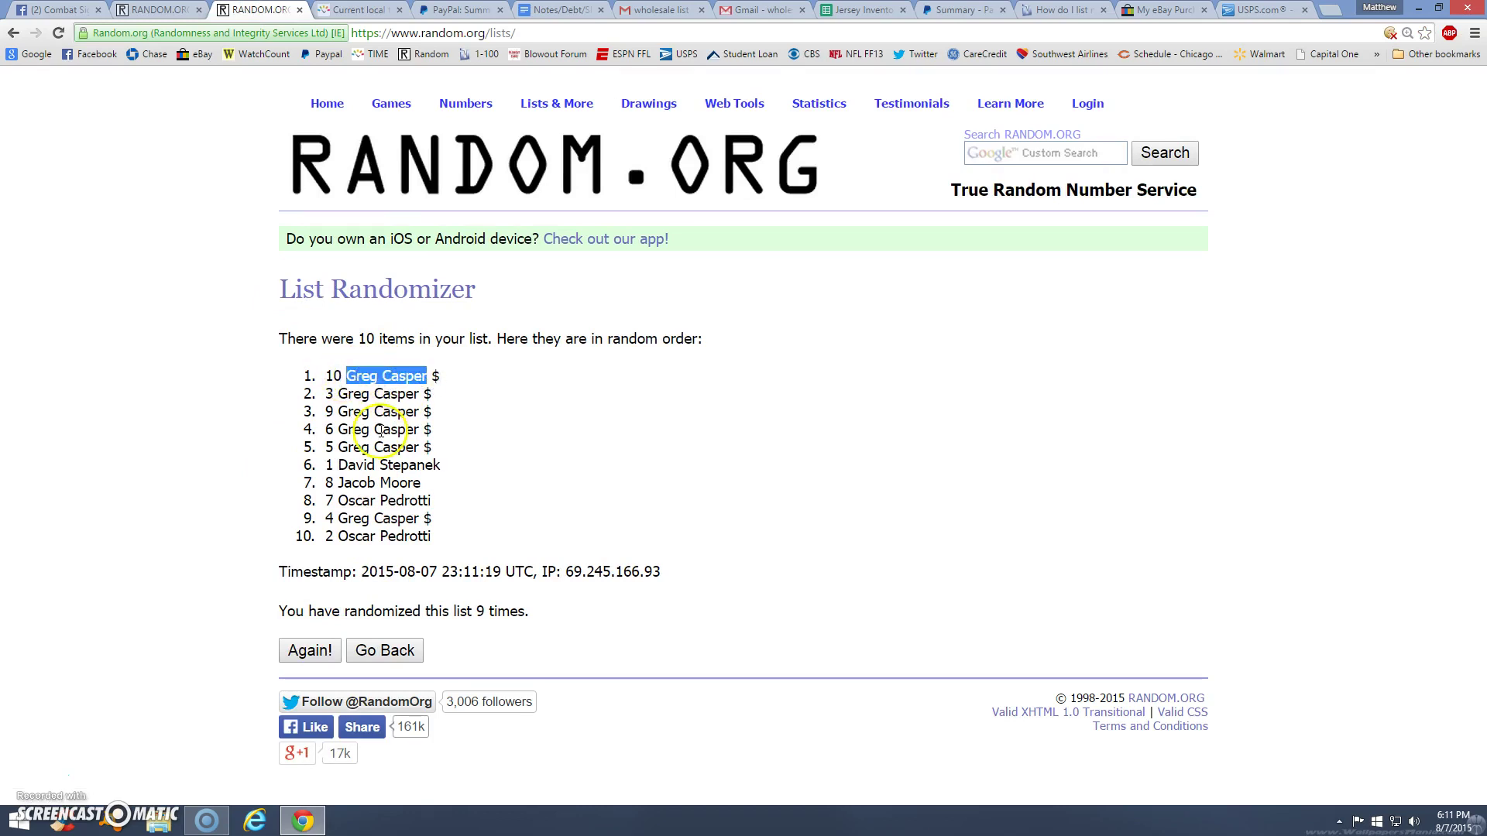
- Copy the top winner's name and return to the Facebook group thread
right_click(388, 376)
click(396, 384)
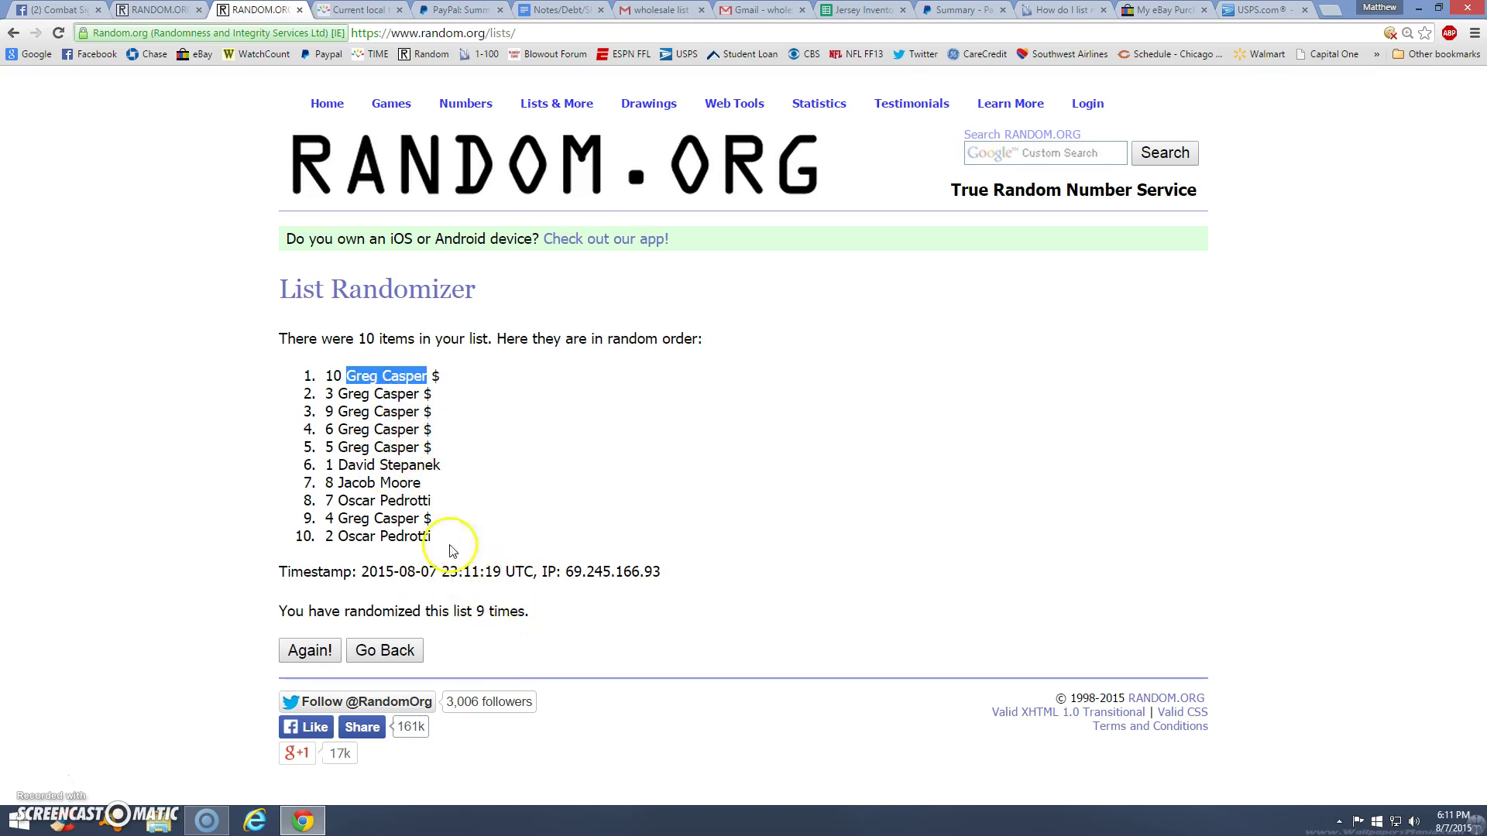
click(144, 11)
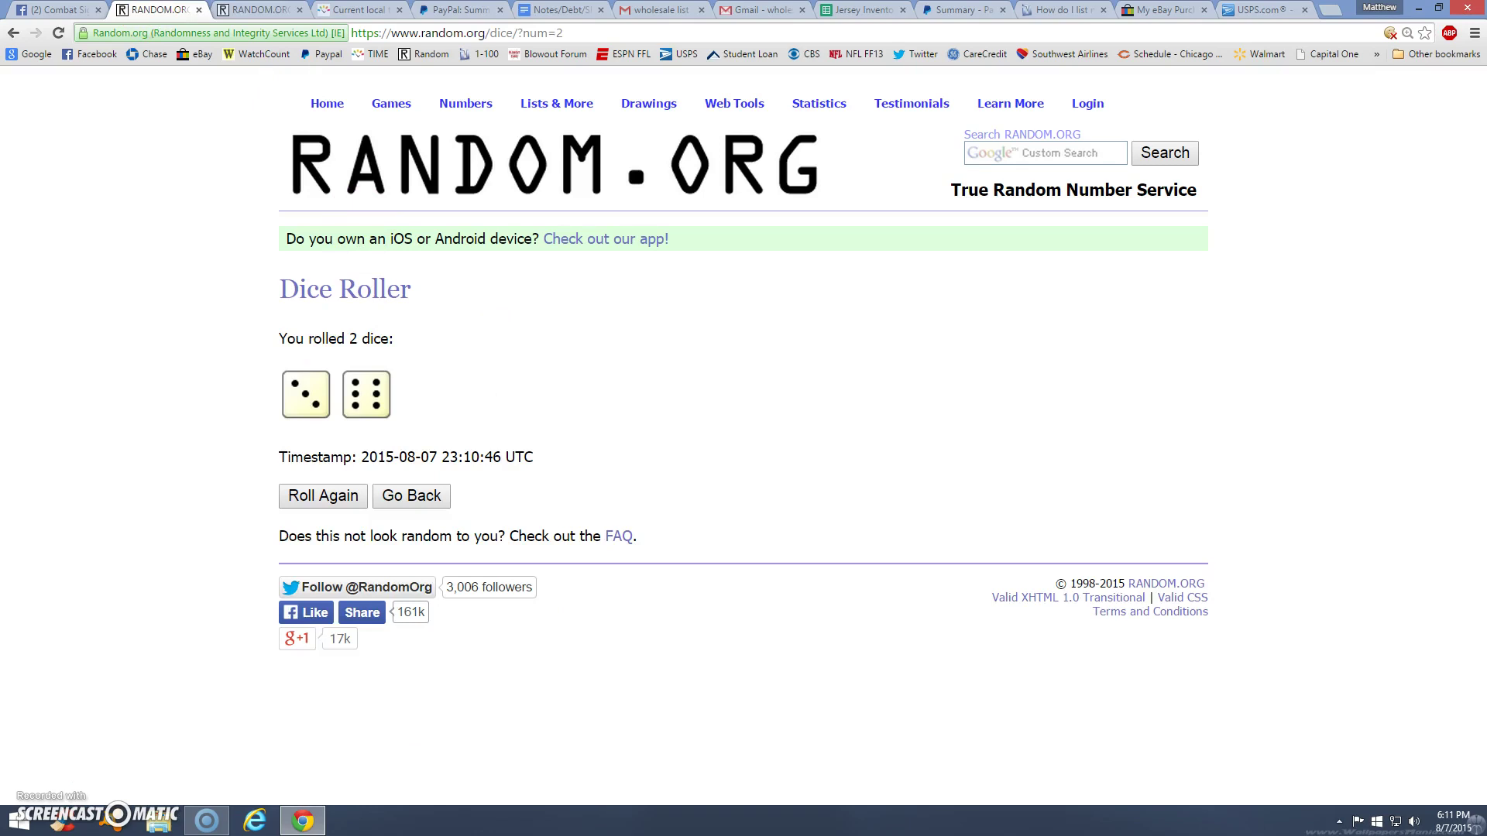
click(374, 11)
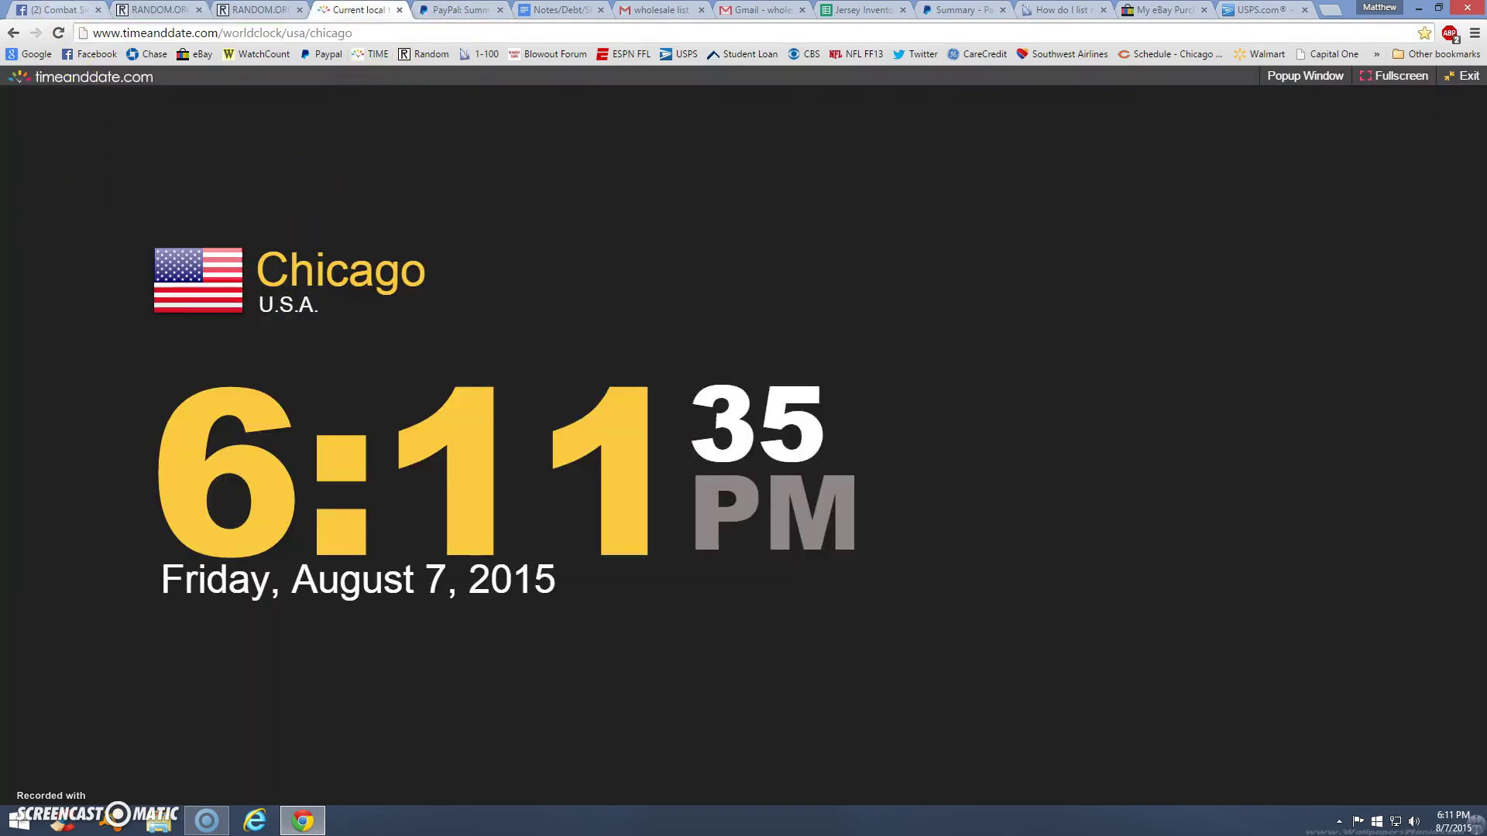
click(70, 10)
text(DONE)
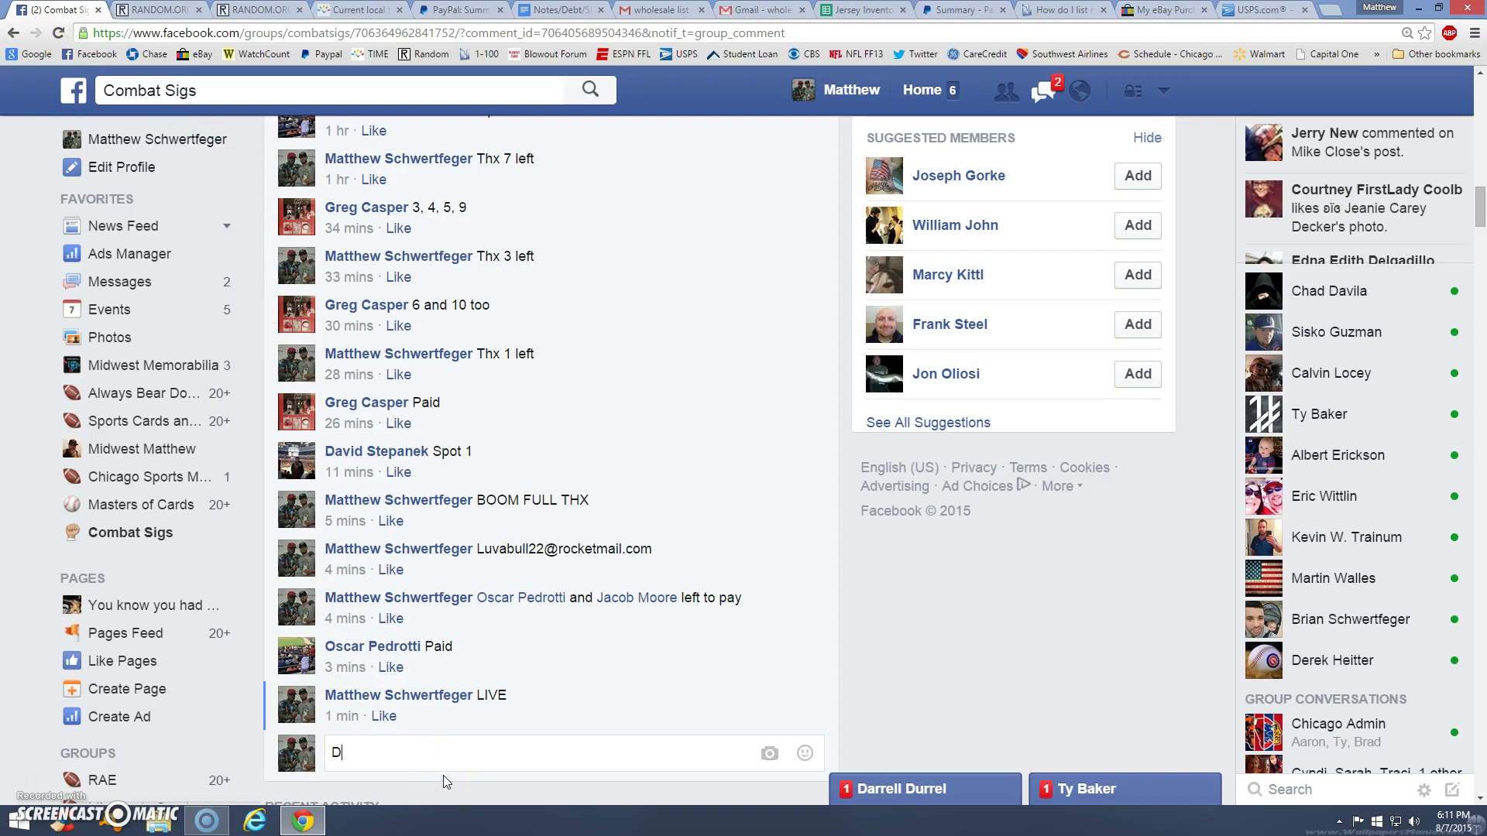